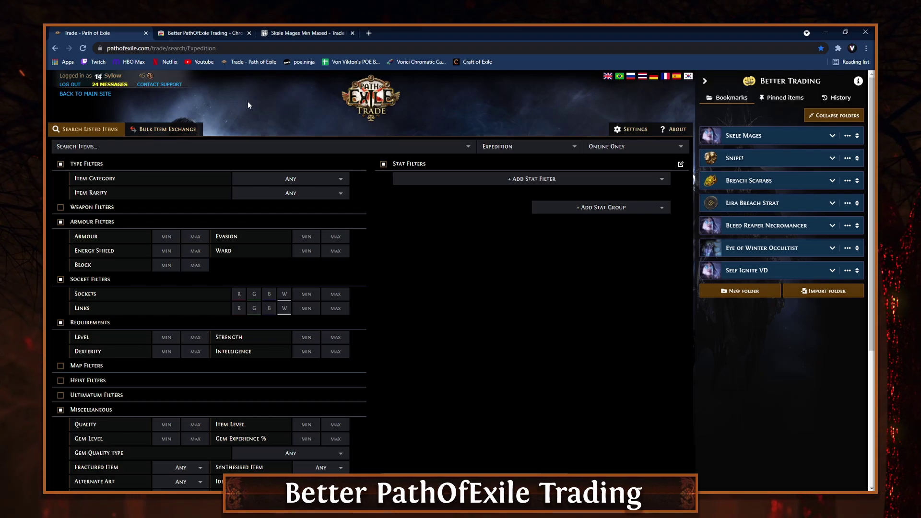
click(206, 32)
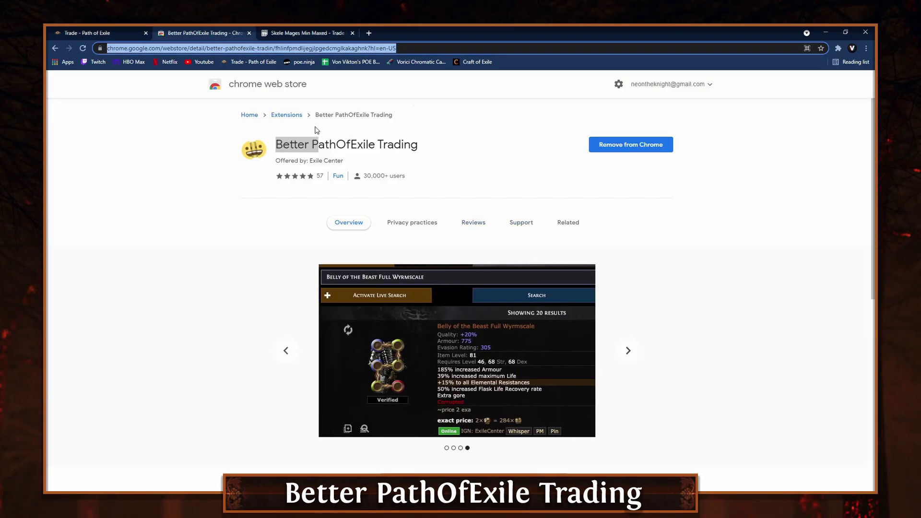
click(390, 144)
drag(276, 144, 292, 143)
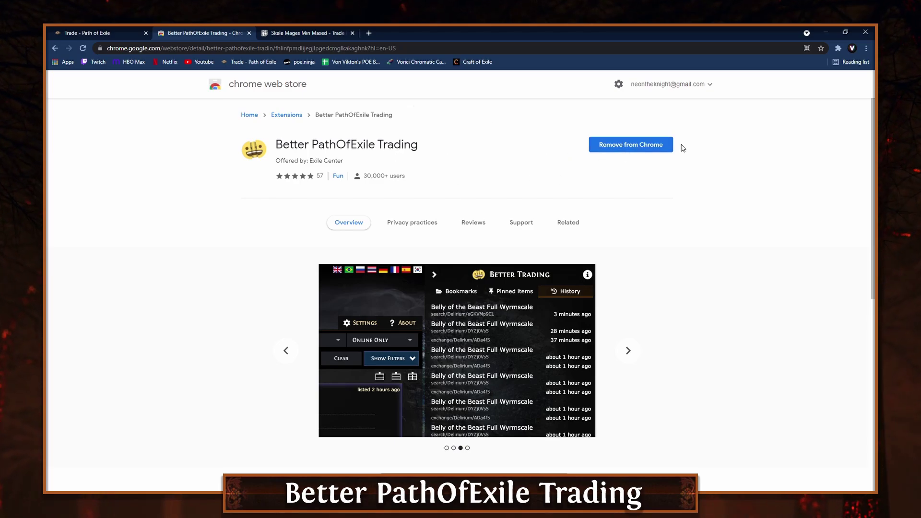
key(ctrl+1)
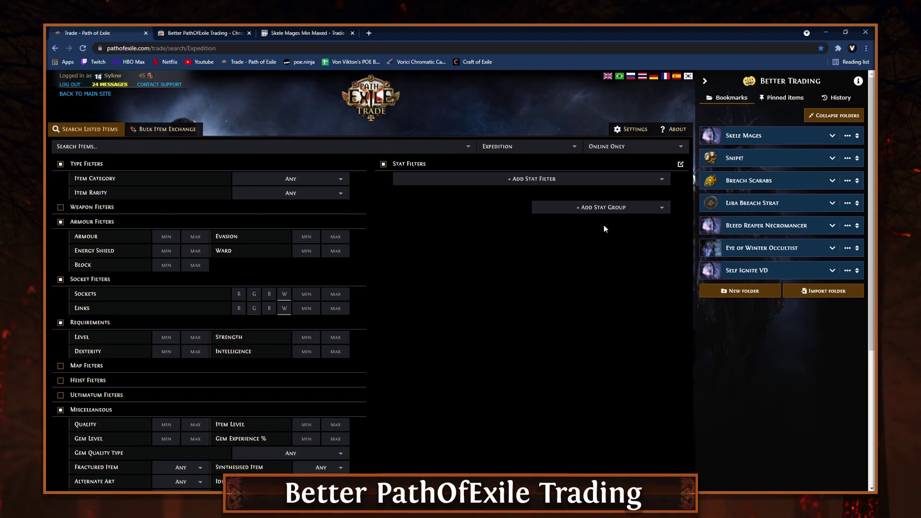
Open the POE Build List spreadsheet in a new tab on its Skeleton Mages sheet.
click(369, 32)
click(352, 62)
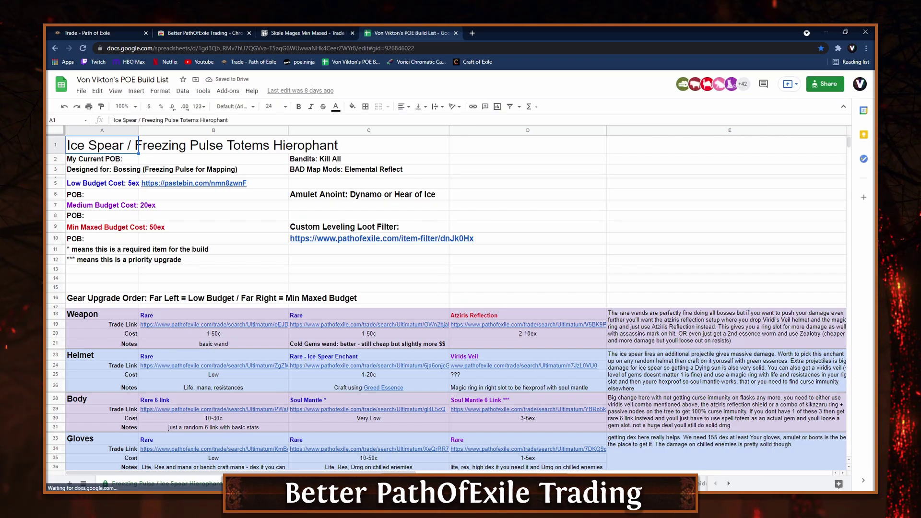
click(268, 483)
click(383, 483)
Review the Rare 6 link and Fleshcrafter body armour entries, then return to the trade tab.
scroll(324, 305, down, 5)
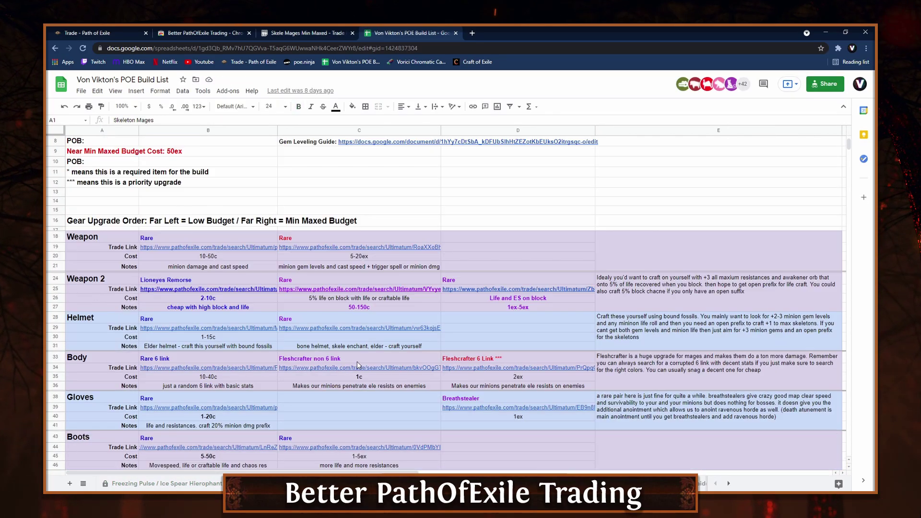
scroll(334, 323, down, 3)
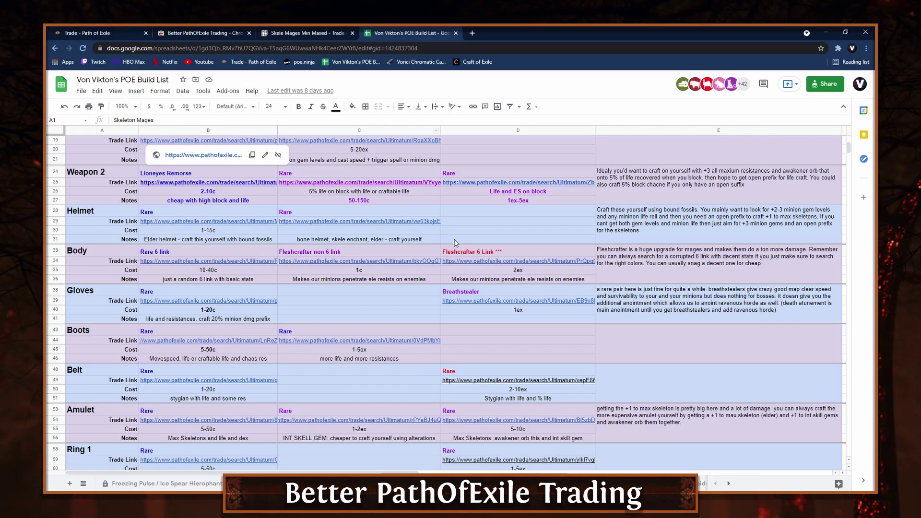
click(182, 252)
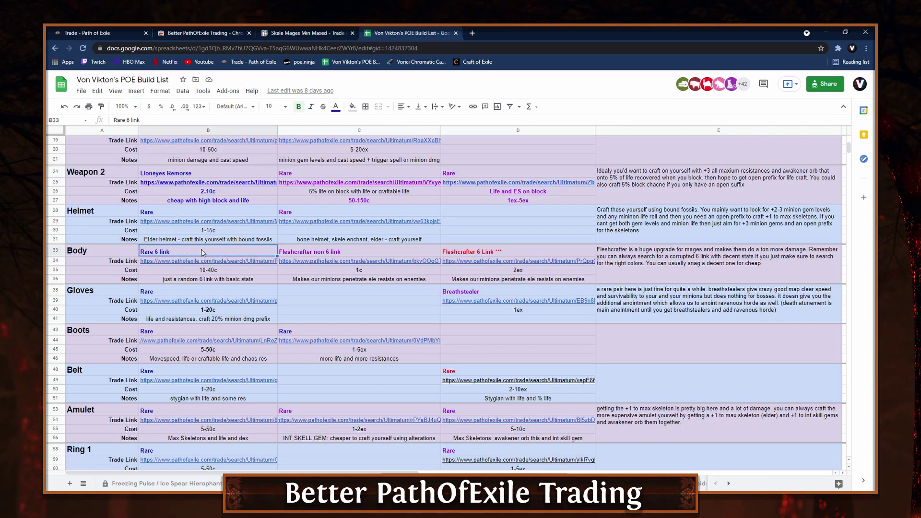
click(357, 252)
click(517, 255)
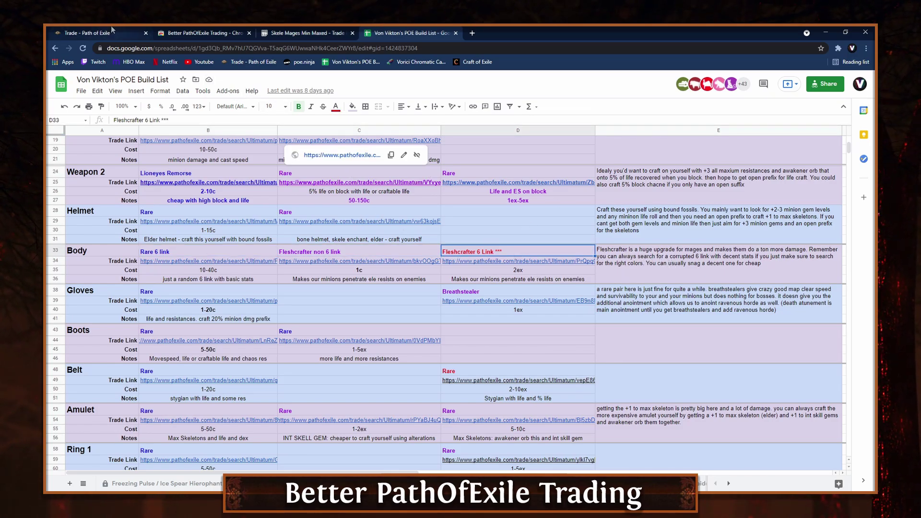
key(ctrl+1)
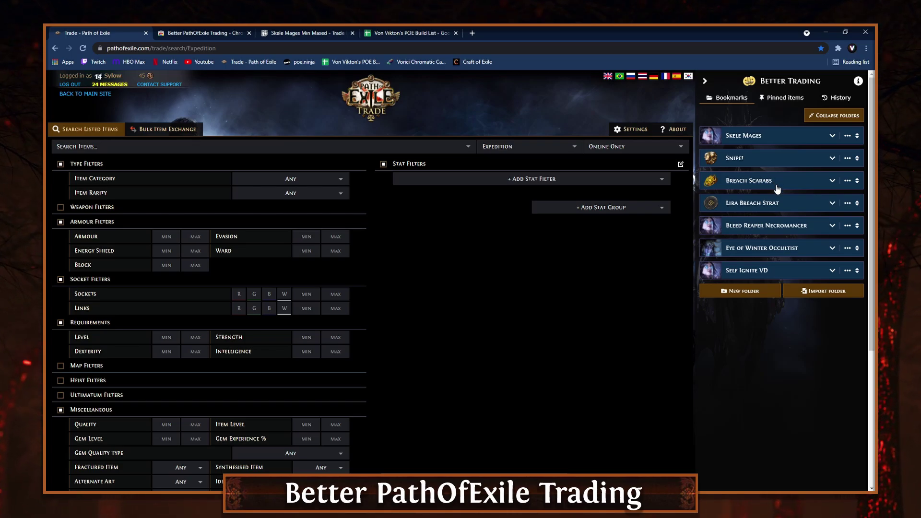
click(789, 140)
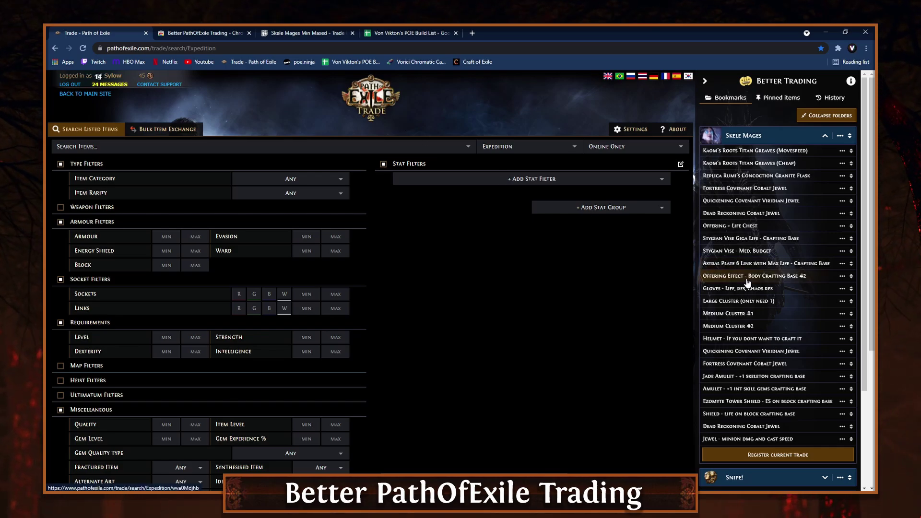
click(408, 32)
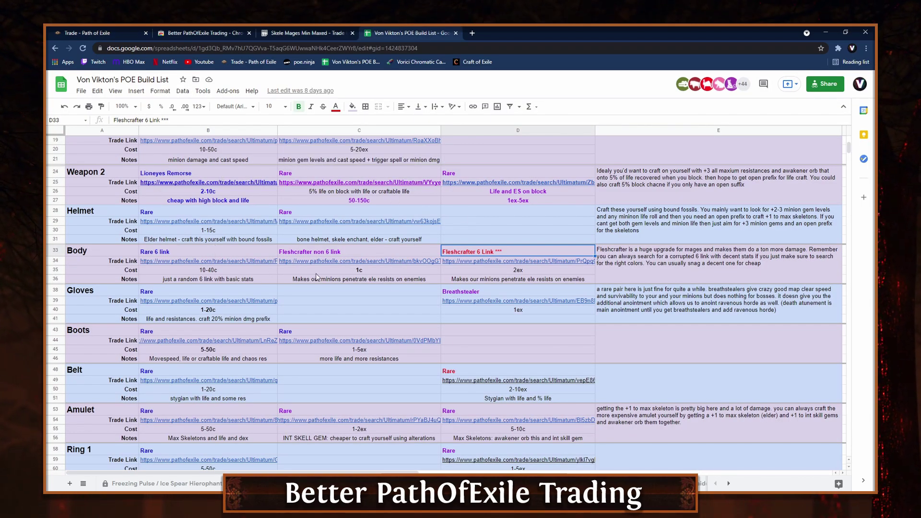
scroll(409, 241, up, 5)
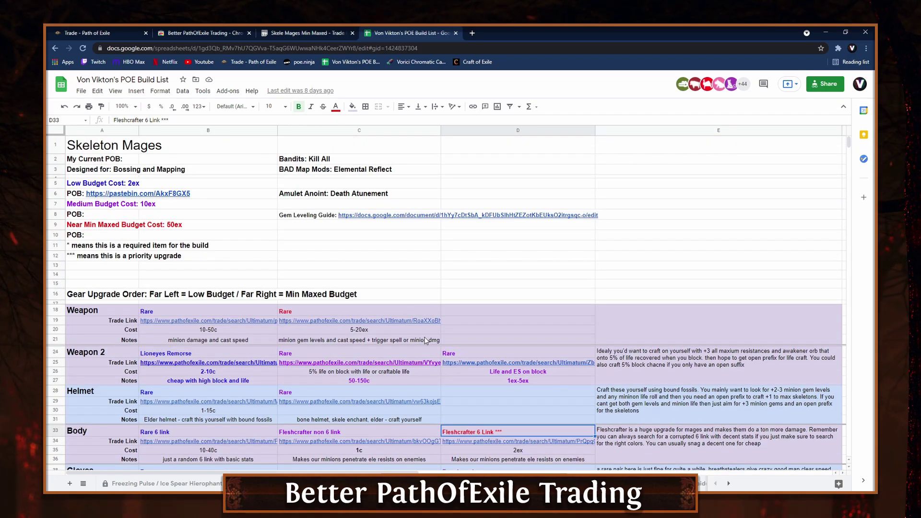
scroll(412, 307, down, 5)
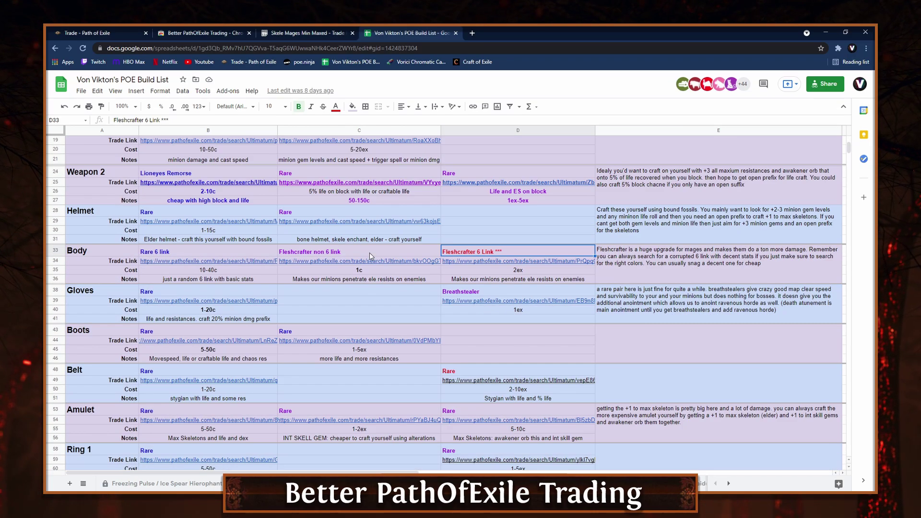
click(81, 32)
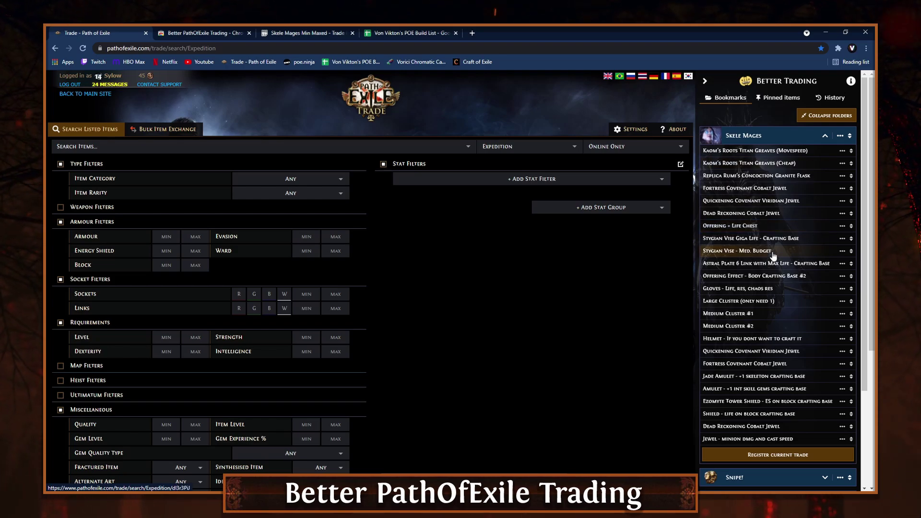
click(398, 32)
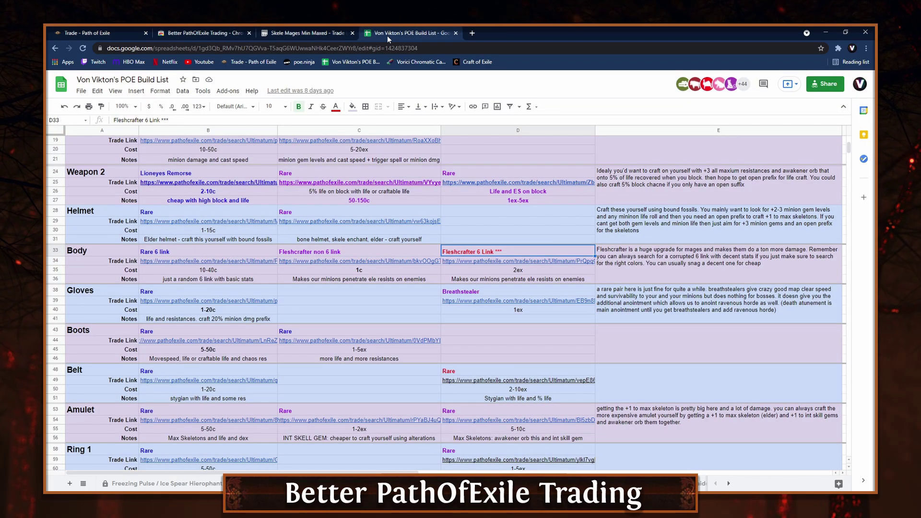
click(110, 32)
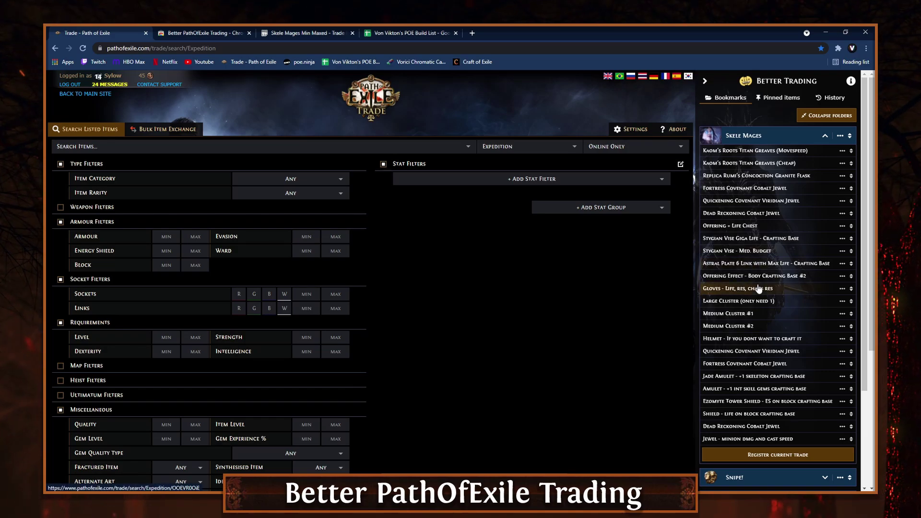
click(773, 139)
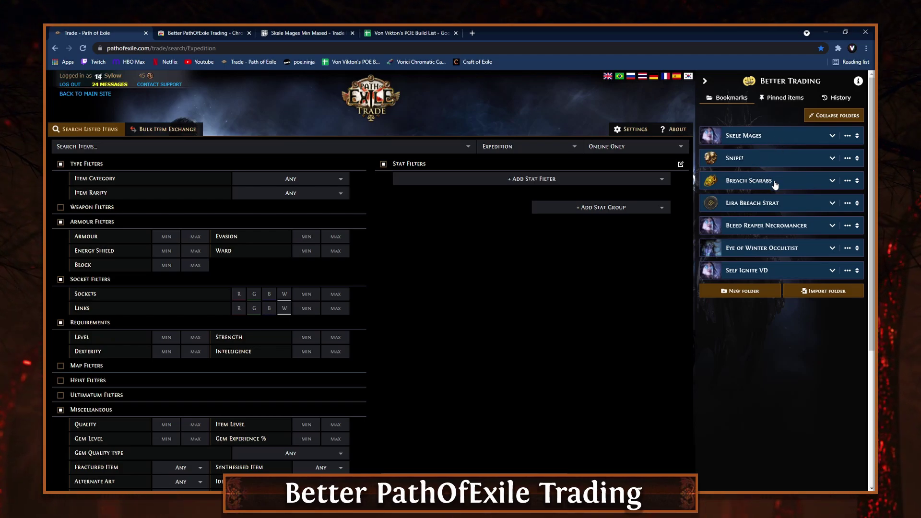
Discard a draft 'Skele' folder with a portrait icon, and expand the Skele Mages folder instead.
click(745, 291)
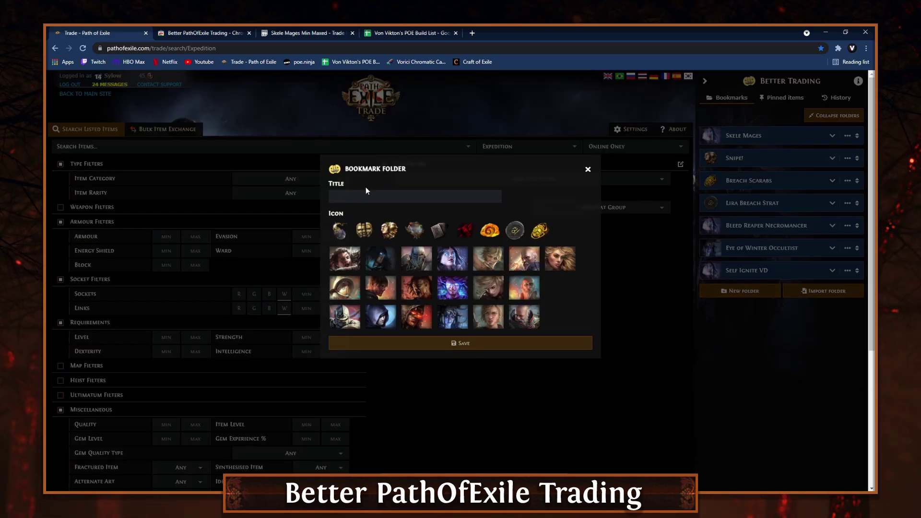
text(Skele Mage)
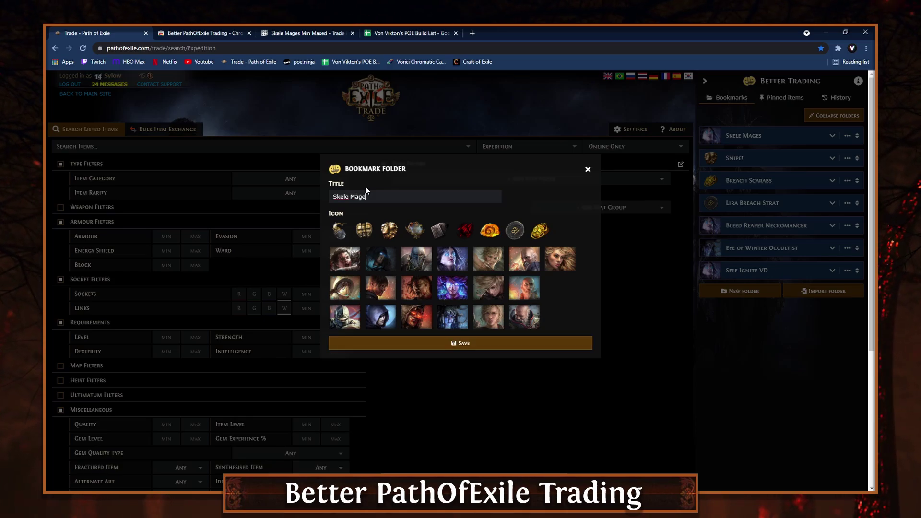
click(458, 262)
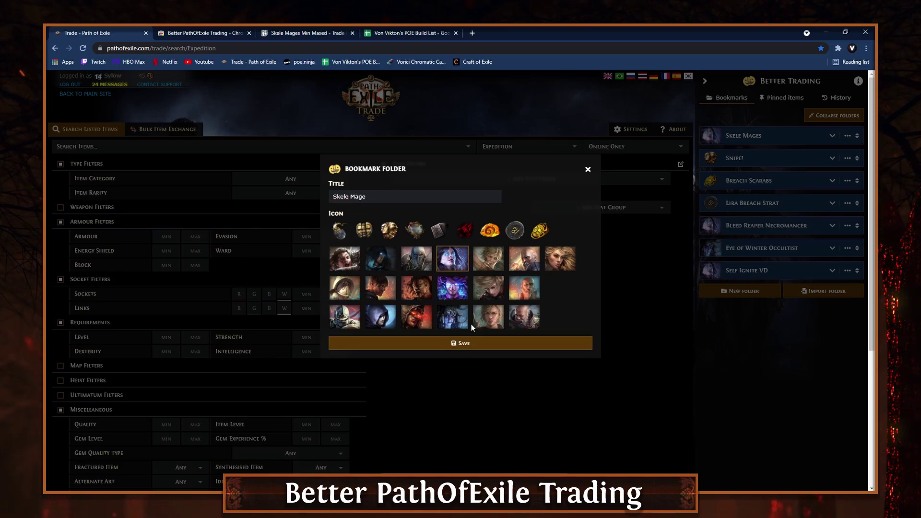
click(587, 169)
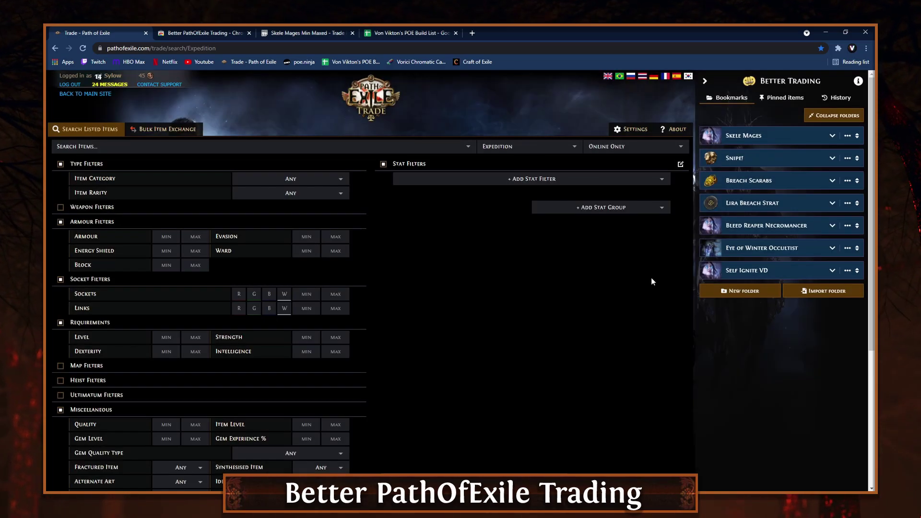
click(756, 137)
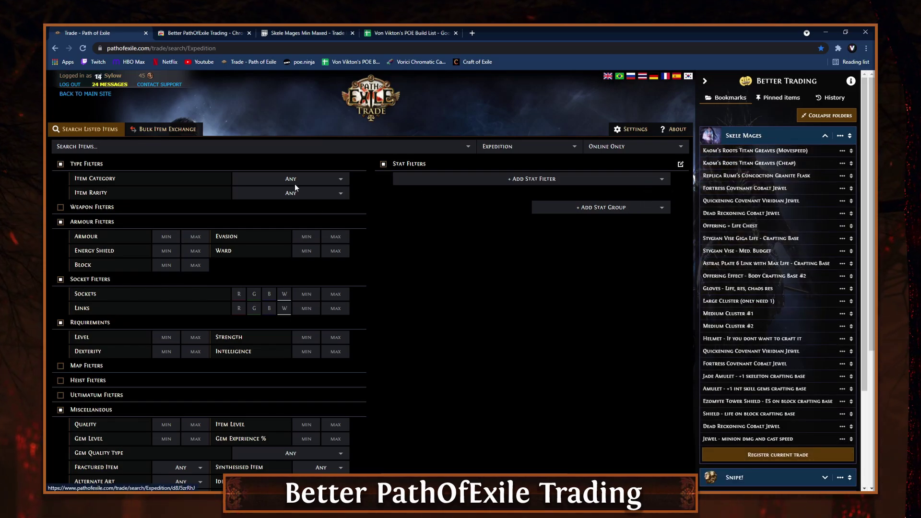
Search listings for Shavronne's Wrappings Occultist's Vestment, then go back to the filter form.
click(156, 147)
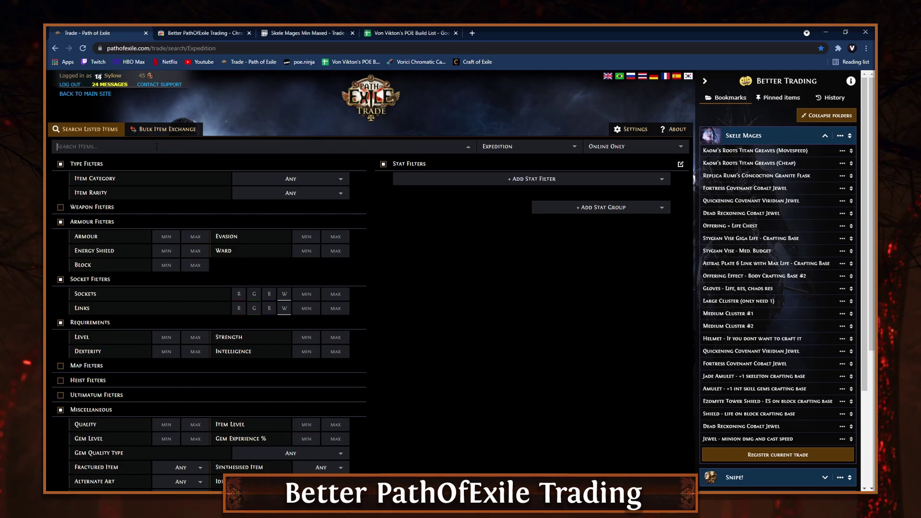
text(shav)
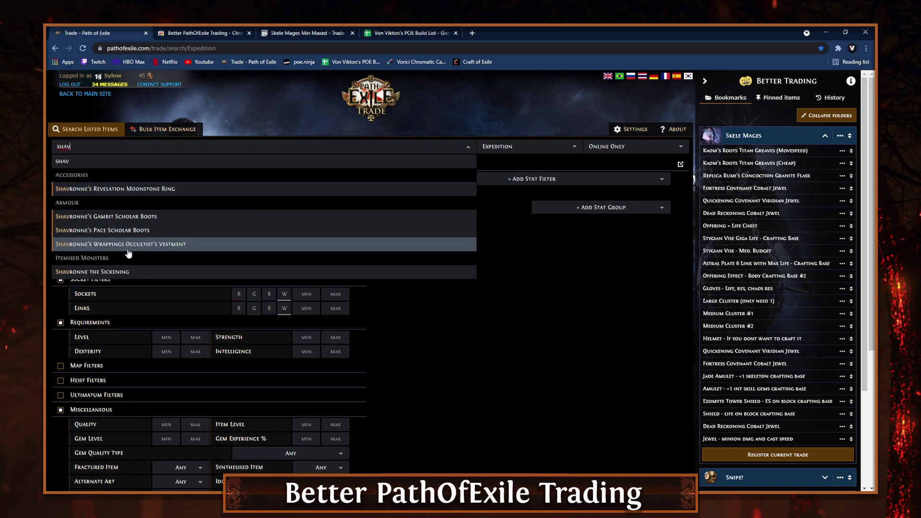
click(312, 244)
key(Return)
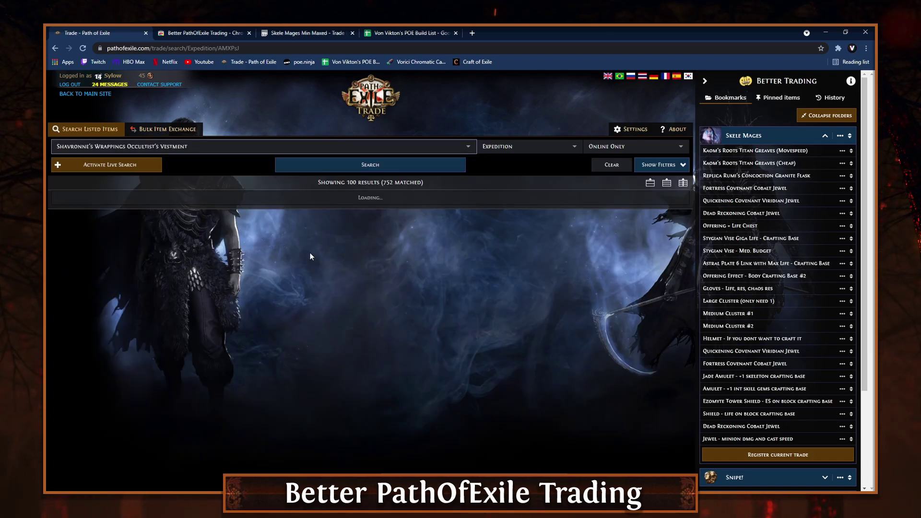
scroll(773, 369, down, 2)
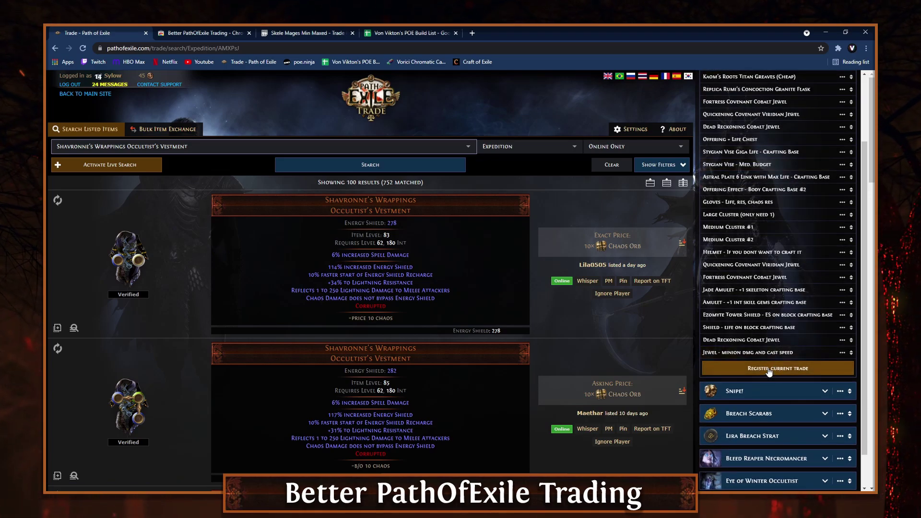
scroll(769, 371, up, 2)
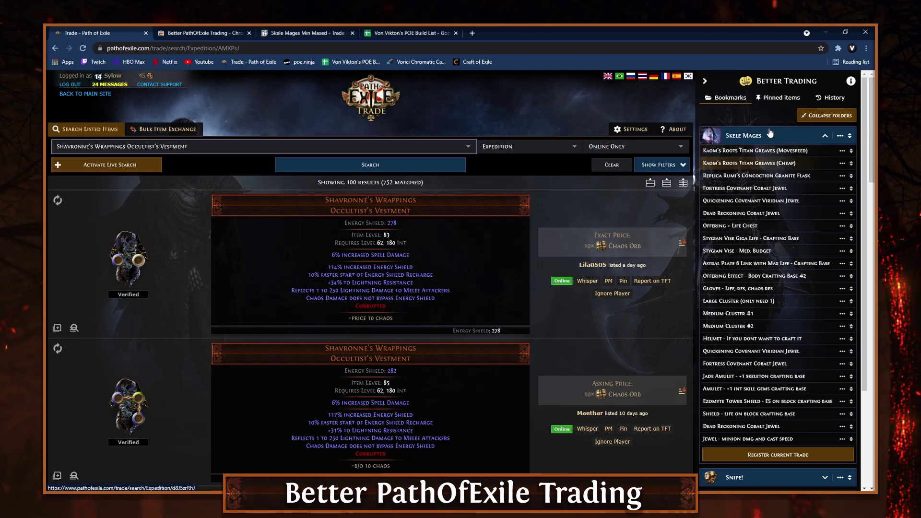
click(90, 129)
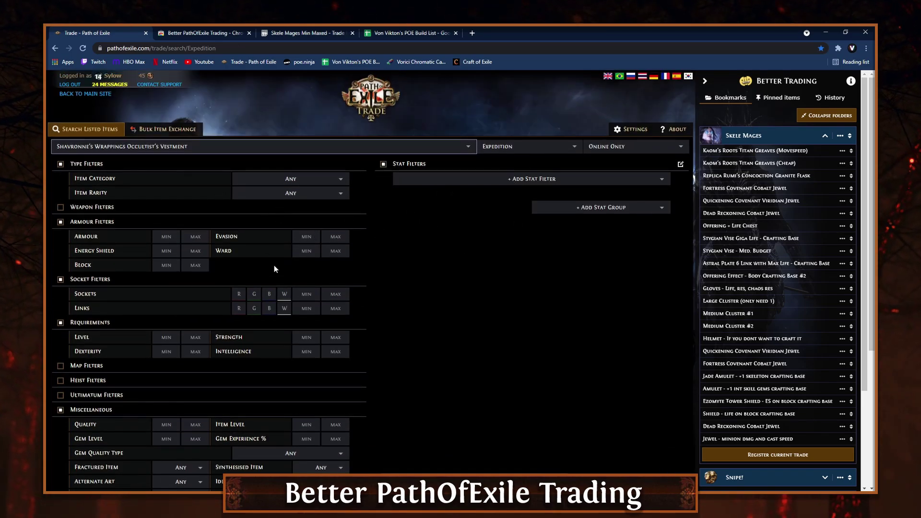
Enter 12431235 as minimum Quality and add the pseudo total increased Physical Damage filter.
scroll(275, 265, down, 3)
click(166, 294)
text(12431235)
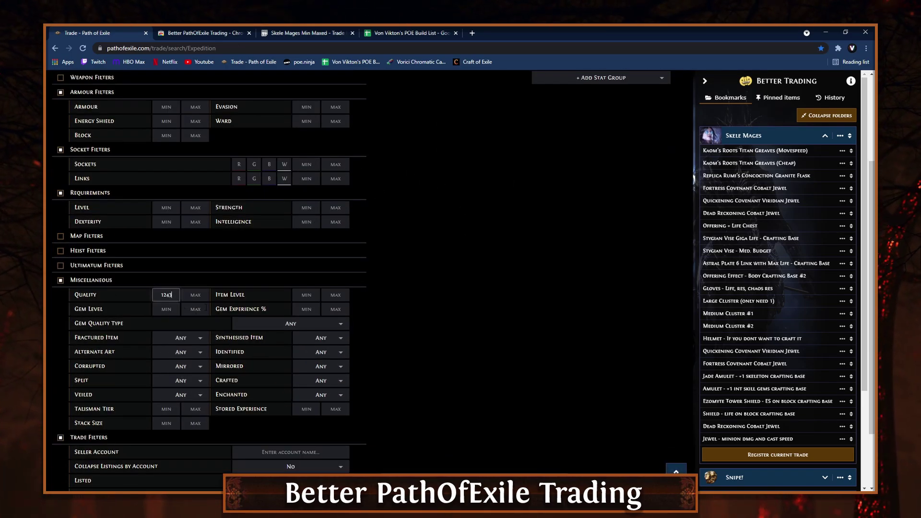
scroll(279, 216, up, 3)
click(278, 179)
key(Escape)
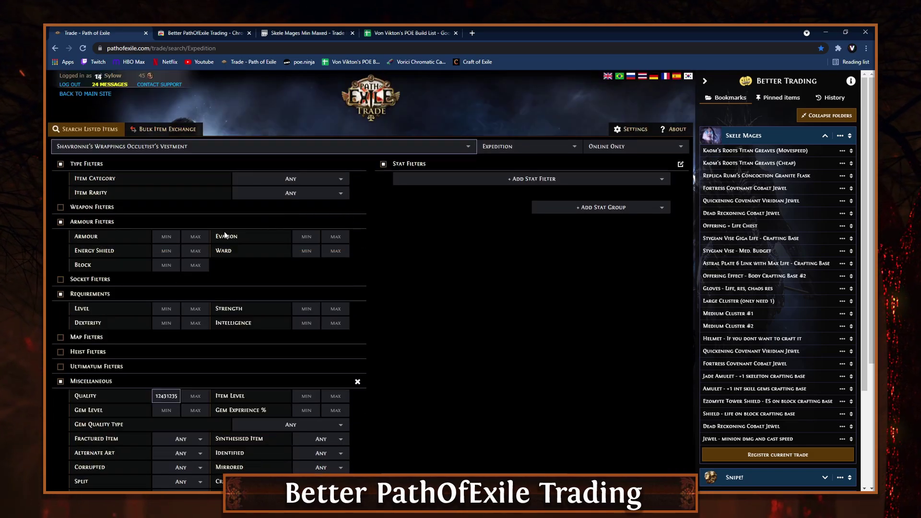
click(479, 179)
click(484, 284)
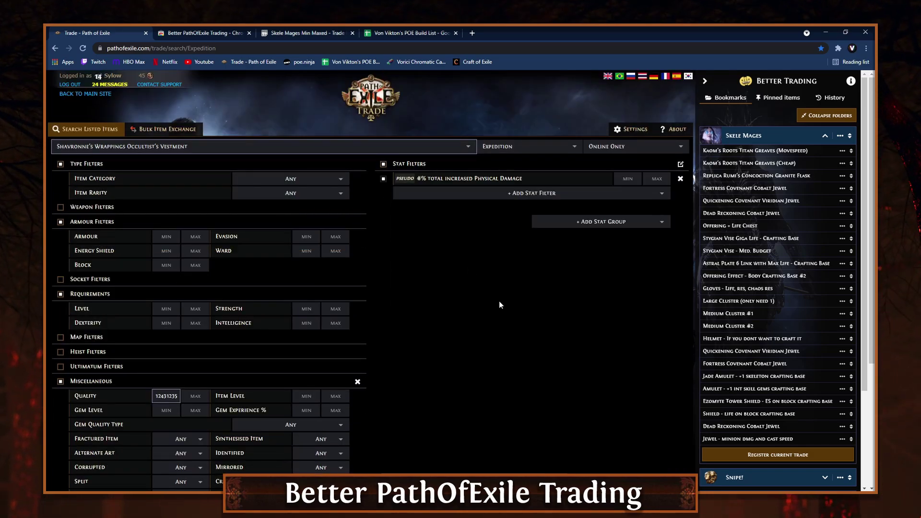
Load the 'Large Cluster (only need 1)' bookmark and review its cluster-jewel stat filters.
scroll(499, 308, down, 1)
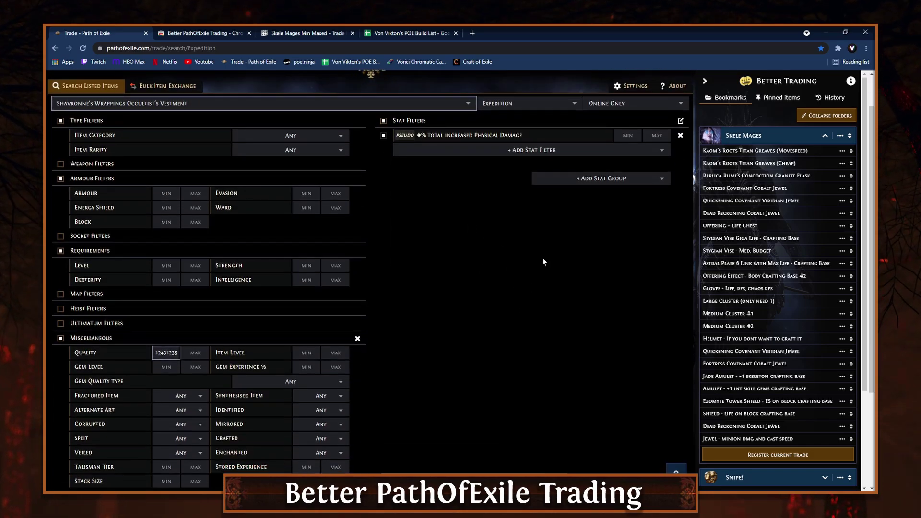
click(750, 301)
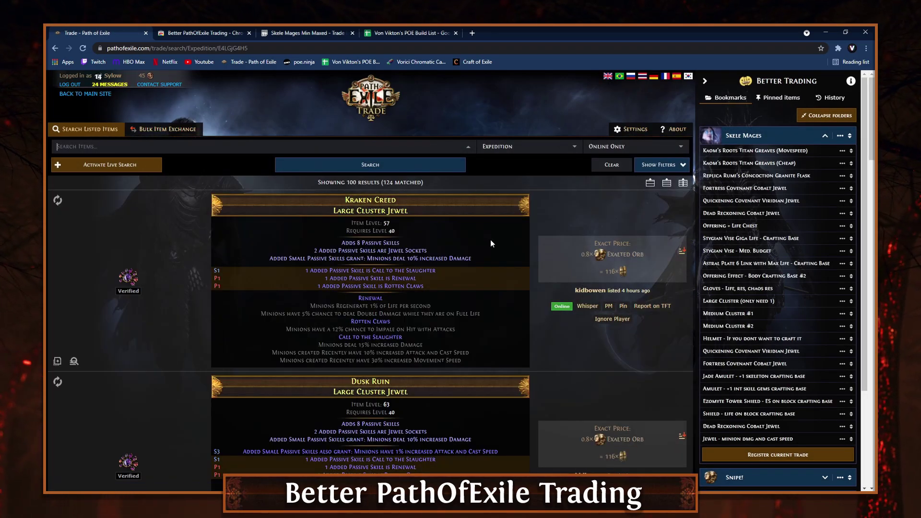
click(91, 129)
scroll(427, 295, down, 1)
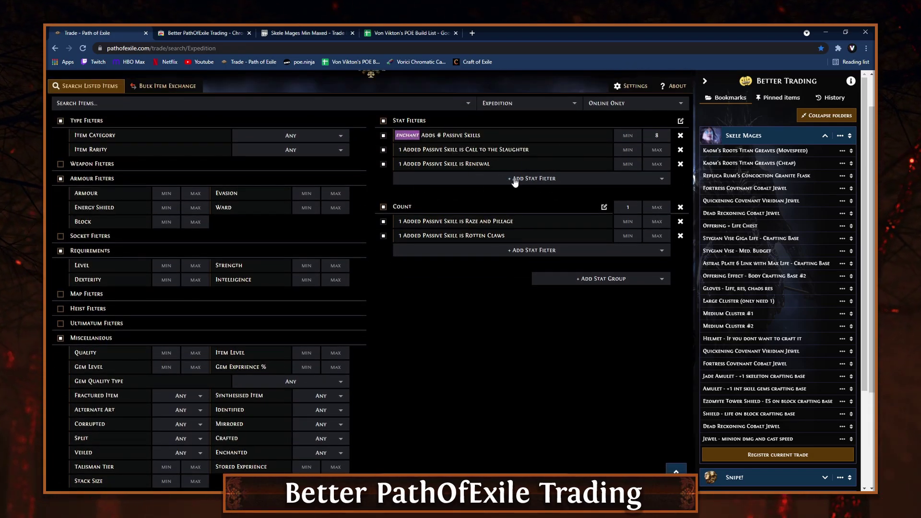
scroll(445, 282, down, 3)
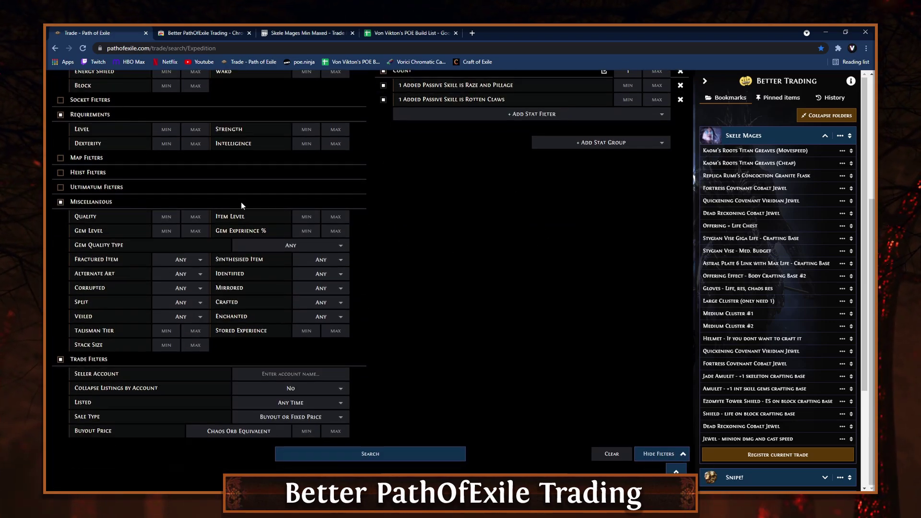
scroll(354, 317, up, 4)
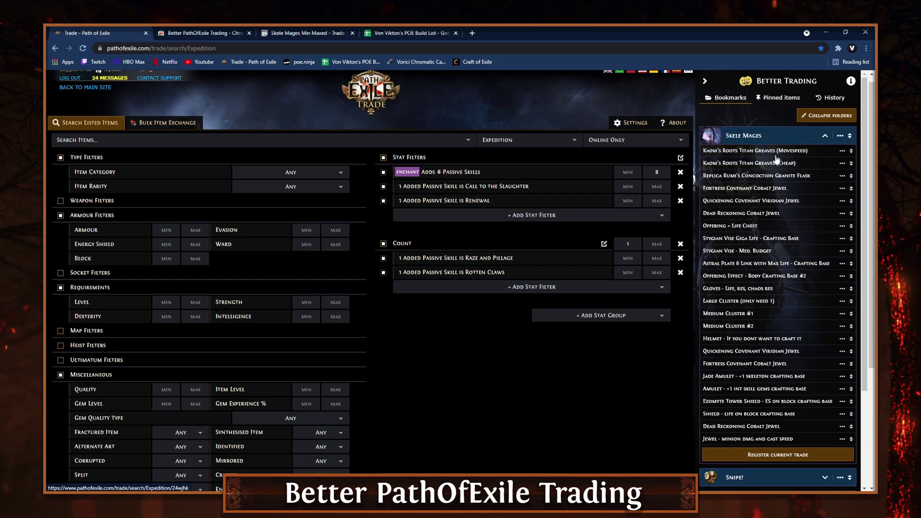
click(776, 141)
click(777, 143)
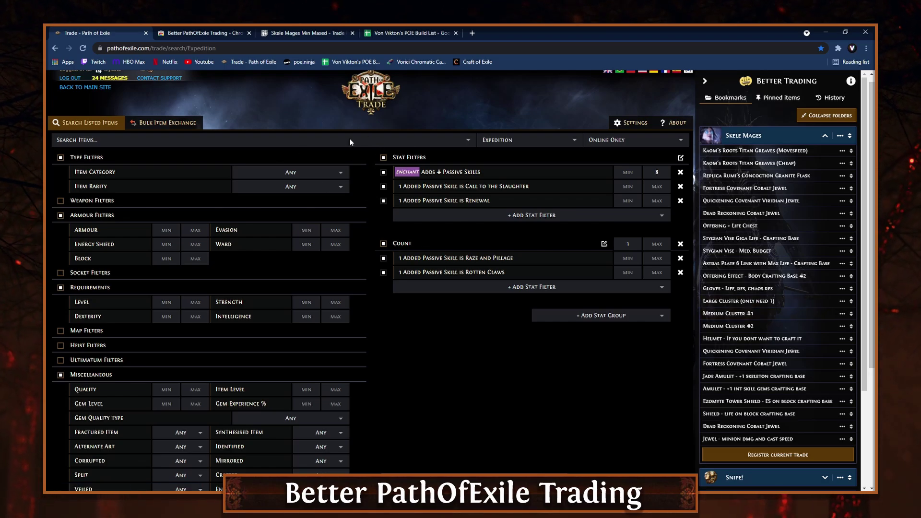
Load the 'Gloves - Life, res, chaos res' bookmark and browse its glove results.
click(736, 289)
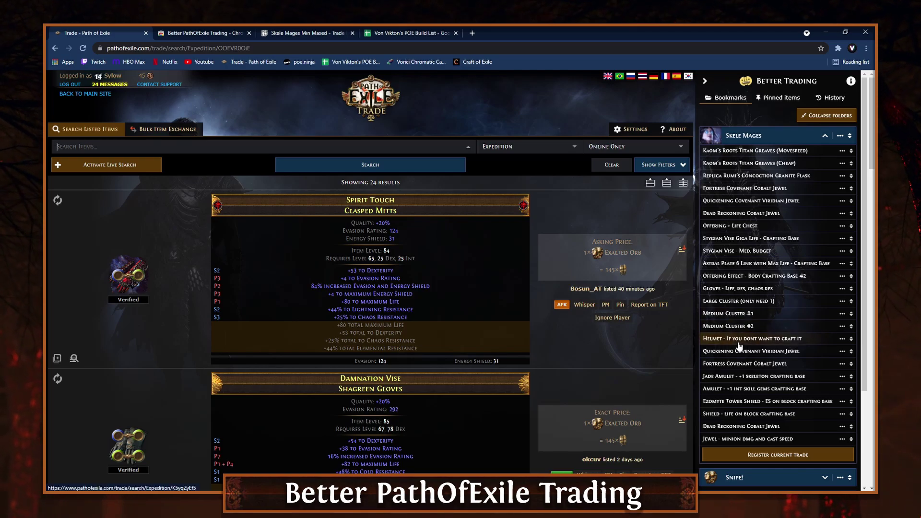
scroll(762, 326, down, 2)
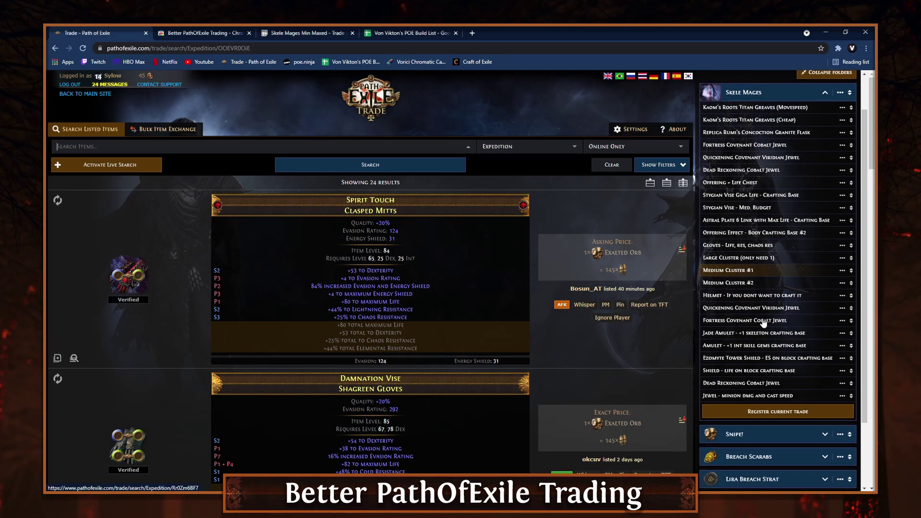
scroll(765, 317, up, 2)
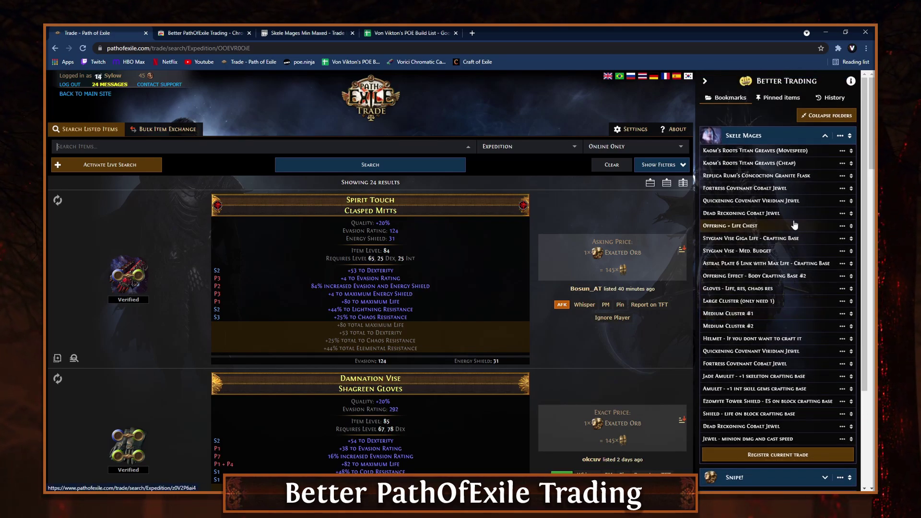
scroll(772, 314, down, 4)
scroll(787, 308, up, 4)
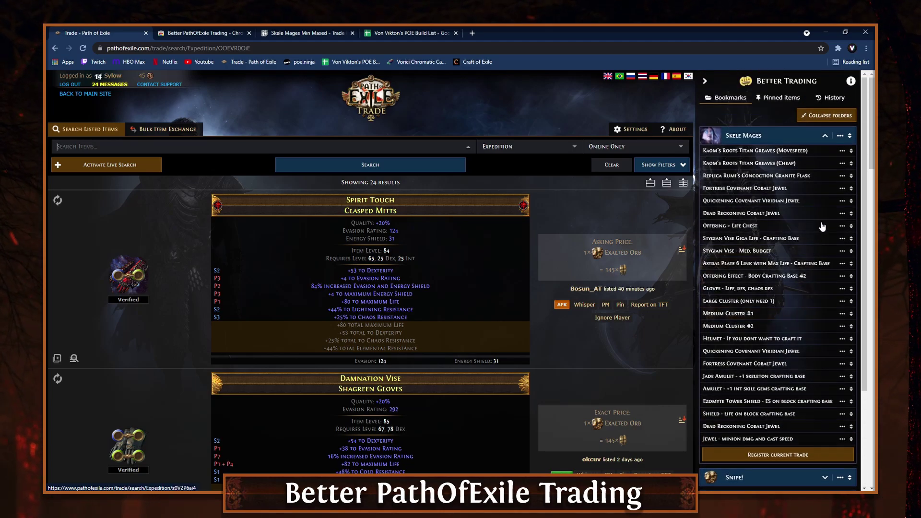
Toggle the Skele Mages folder closed and open, then bring up its options menu.
click(825, 136)
click(832, 139)
click(832, 139)
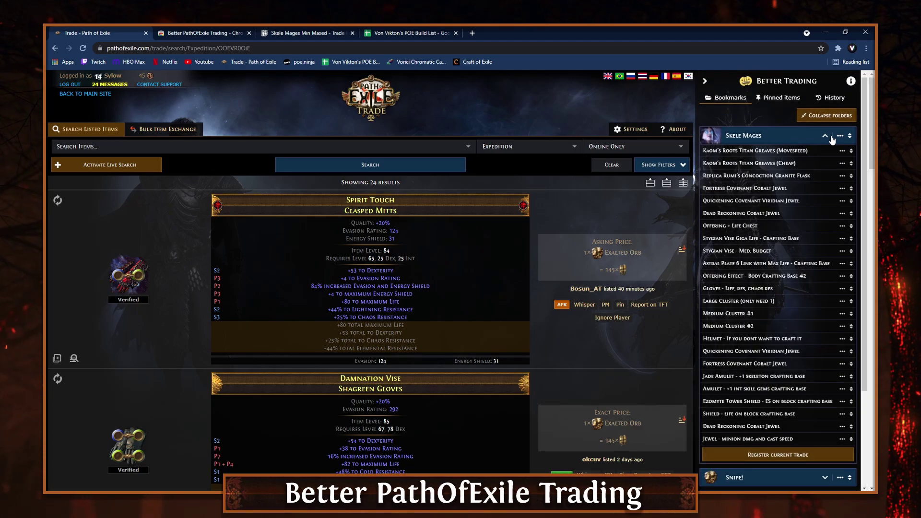
click(832, 139)
click(785, 139)
click(797, 138)
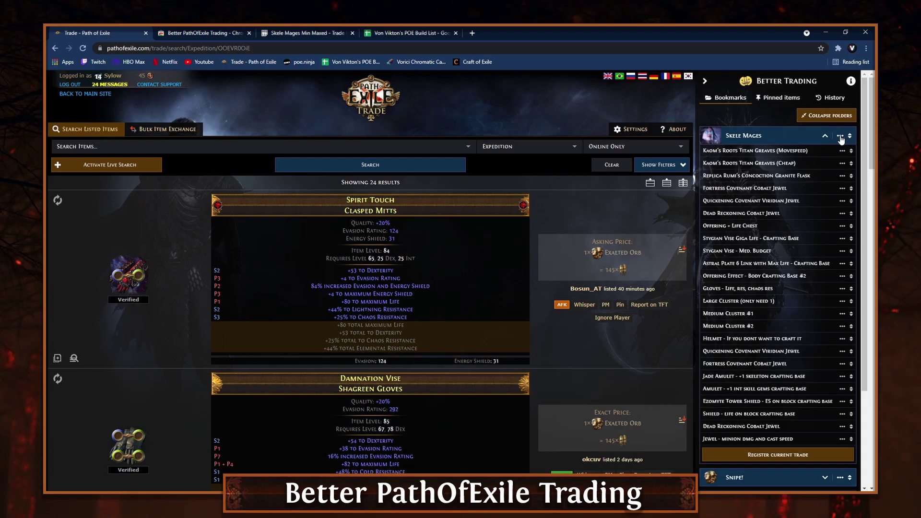
click(840, 138)
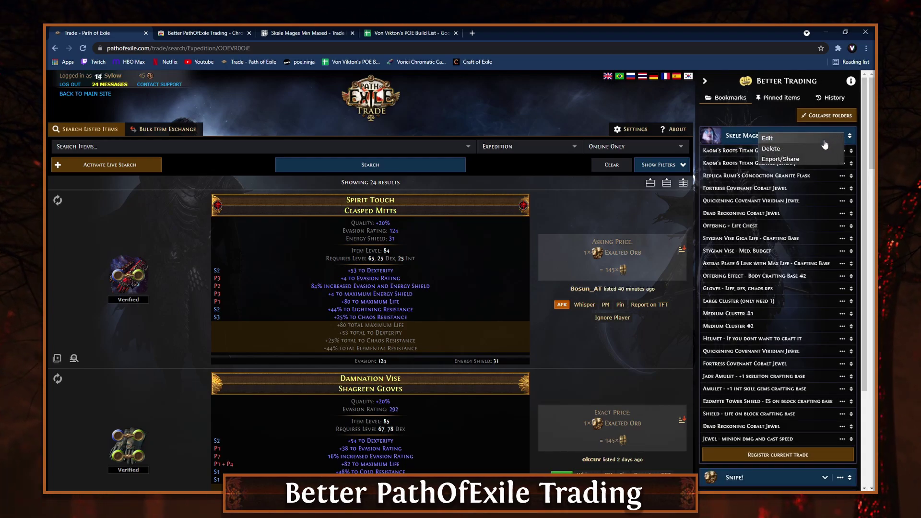
Copy the Skele Mages folder's Export/Share code to the clipboard.
click(823, 139)
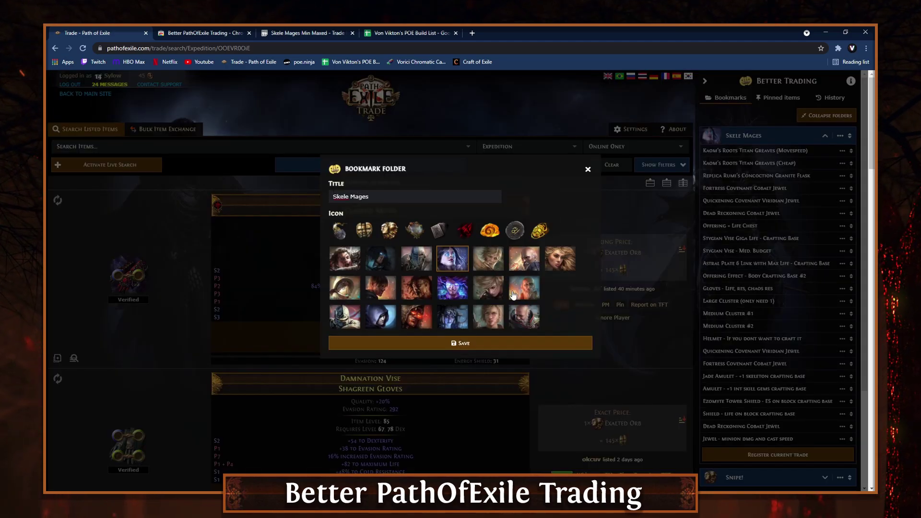
click(587, 169)
click(838, 137)
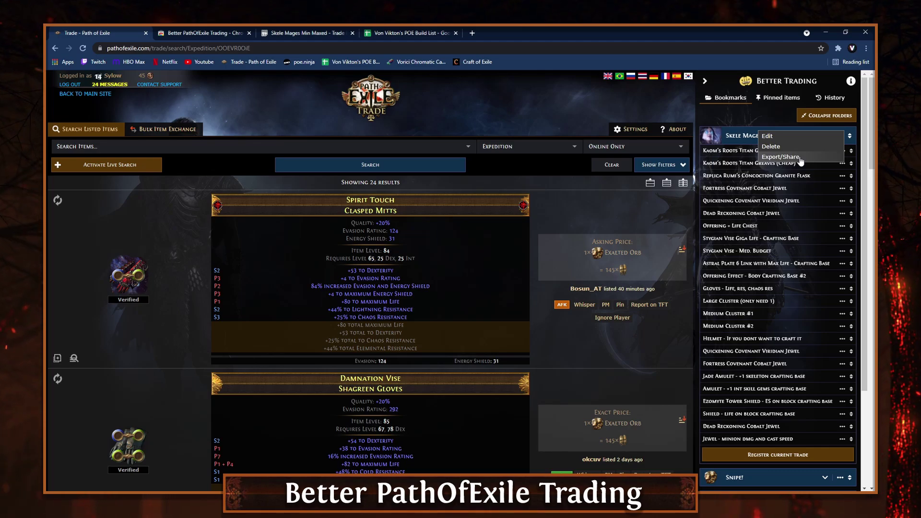
click(781, 158)
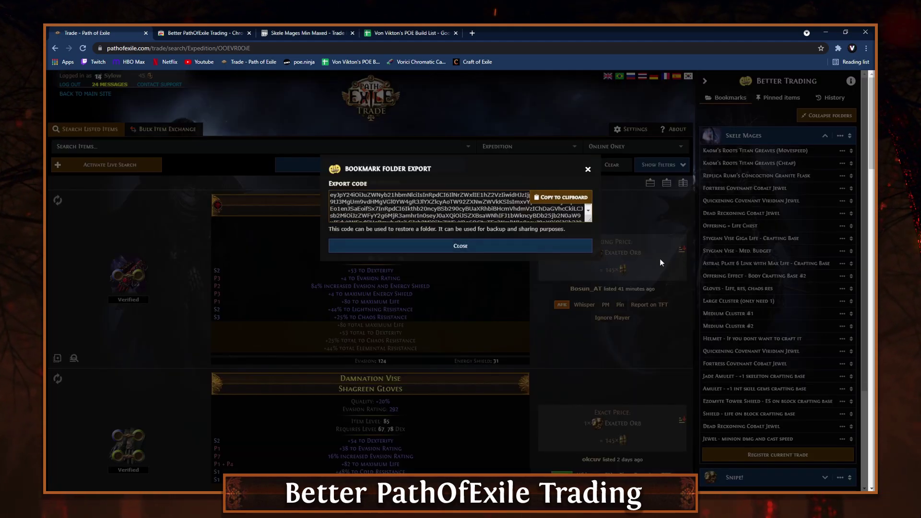
click(564, 199)
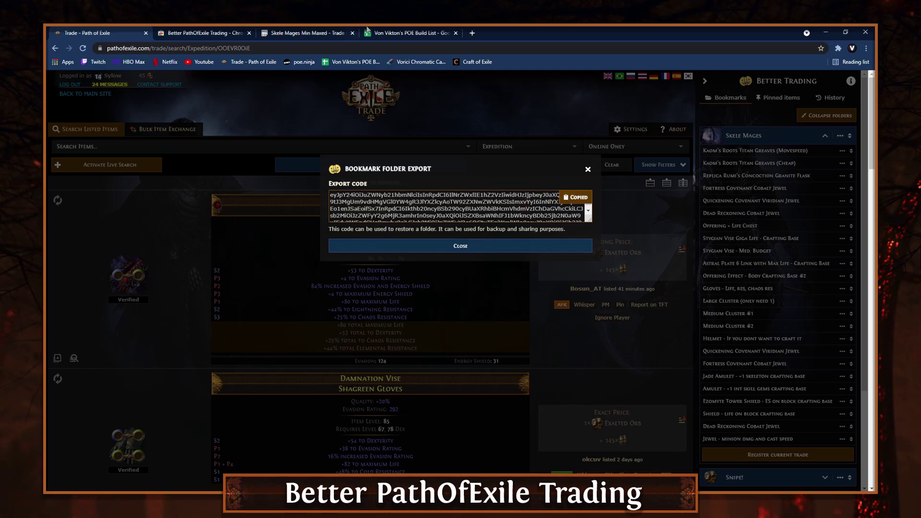
click(202, 32)
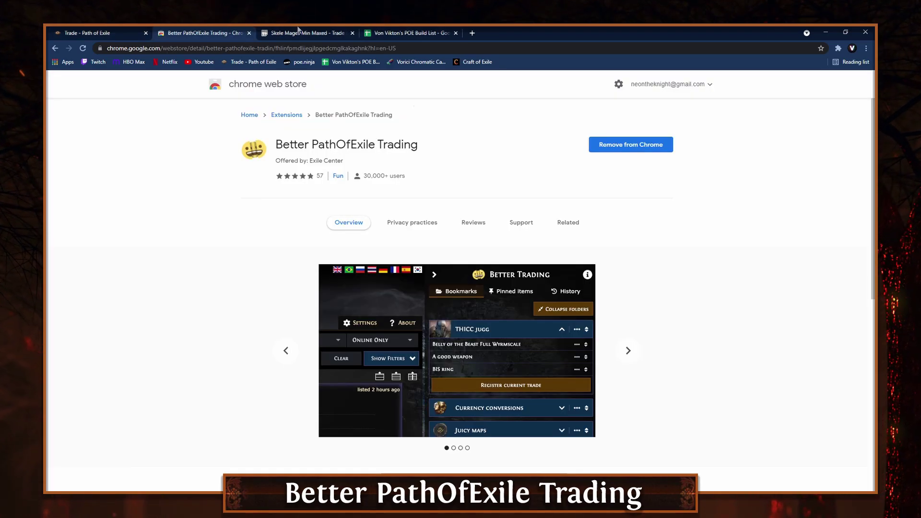
click(303, 32)
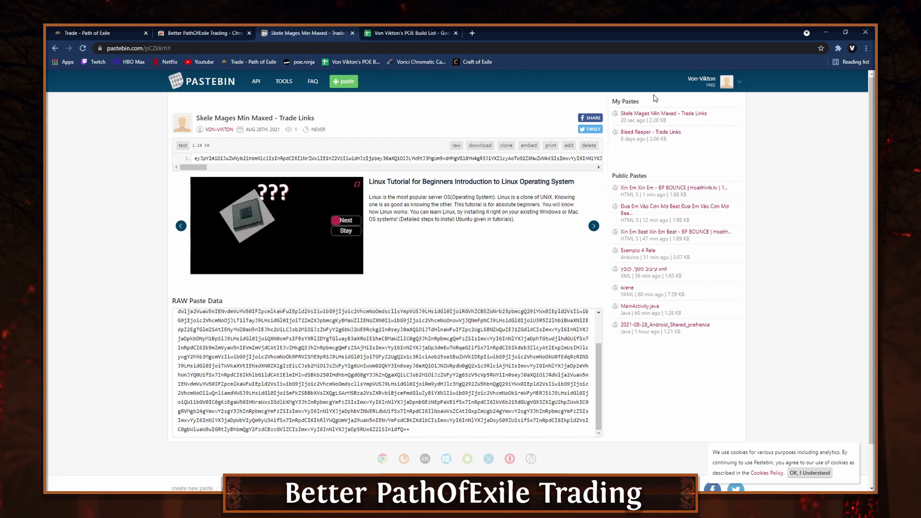
scroll(435, 365, down, 1)
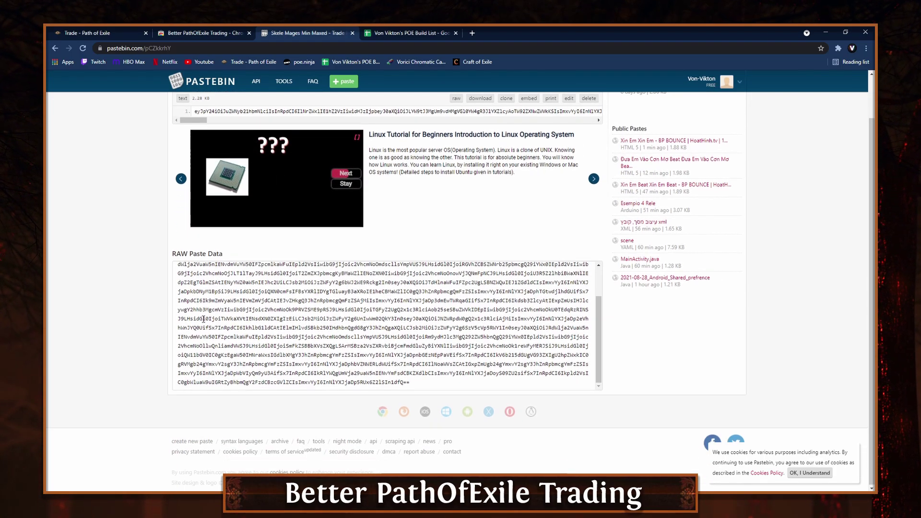
scroll(426, 205, up, 2)
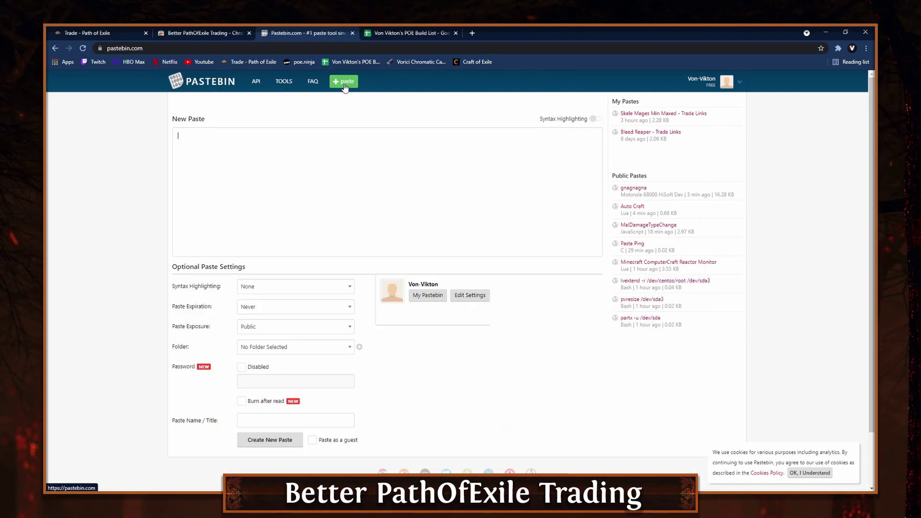
key(ctrl+v)
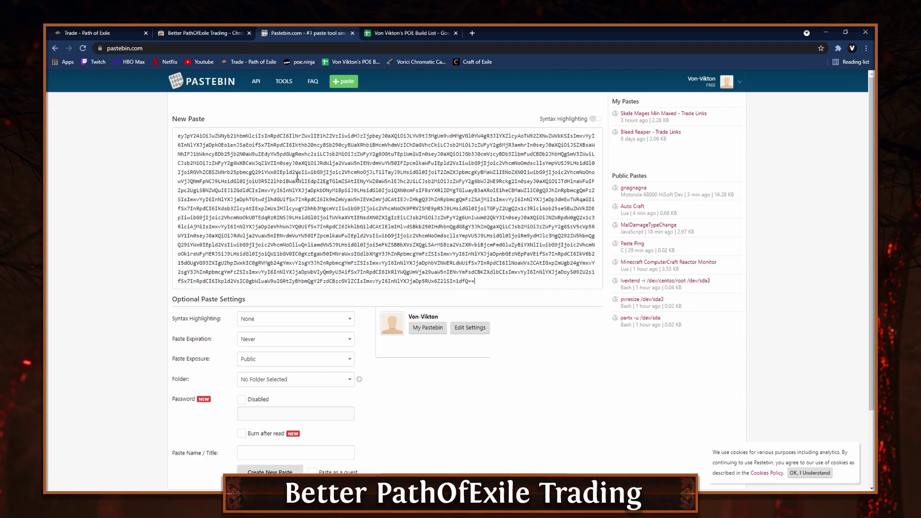
scroll(297, 287, down, 2)
click(248, 358)
text(TEST PASTE)
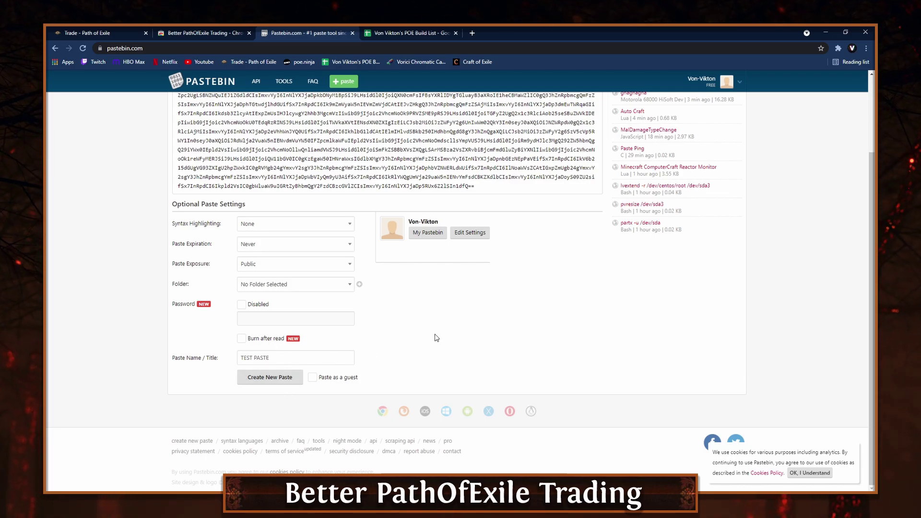
scroll(434, 339, up, 2)
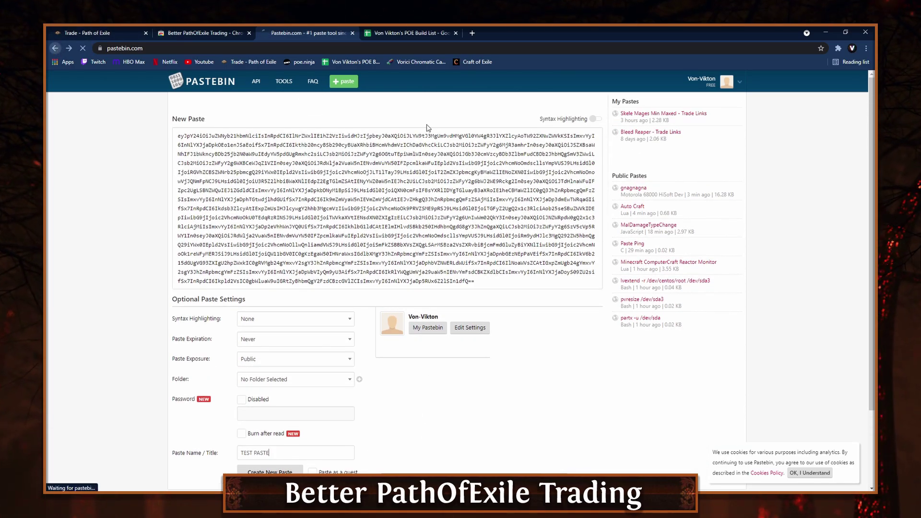
click(663, 113)
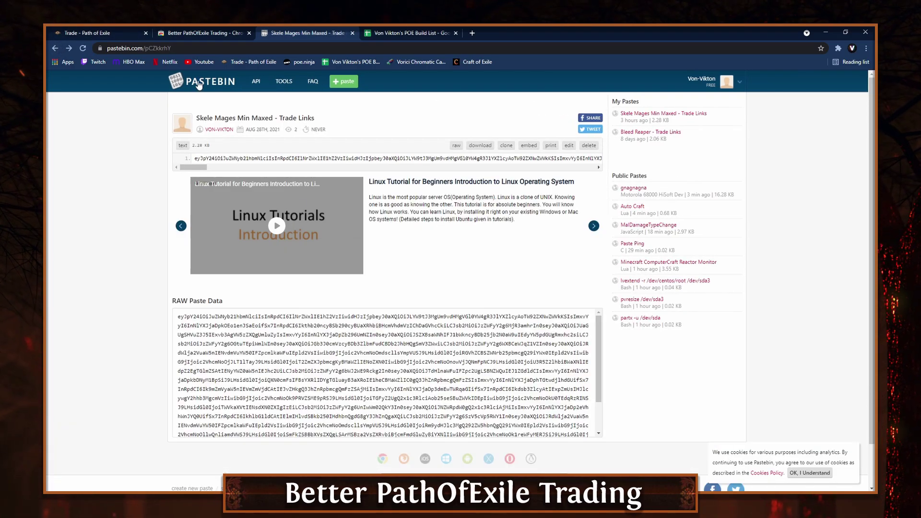
Reload the Pastebin paste page from its address bar.
click(176, 48)
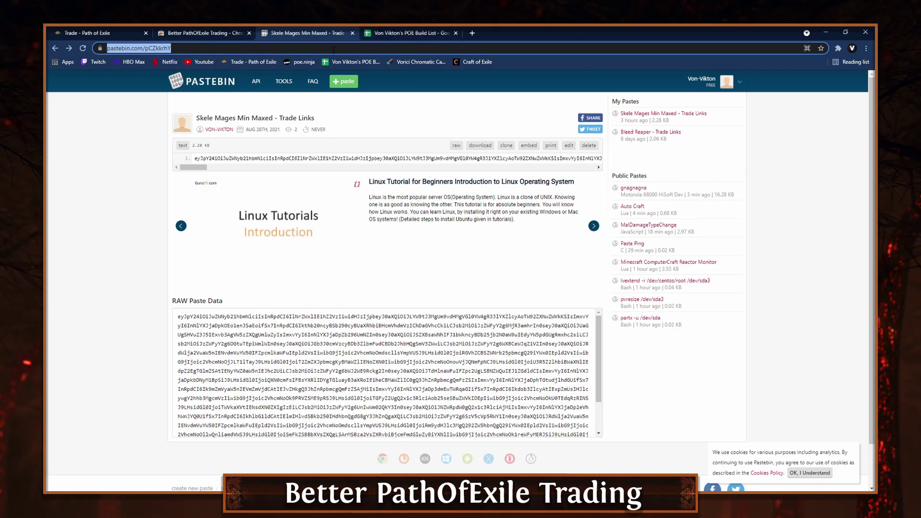
click(276, 52)
key(Return)
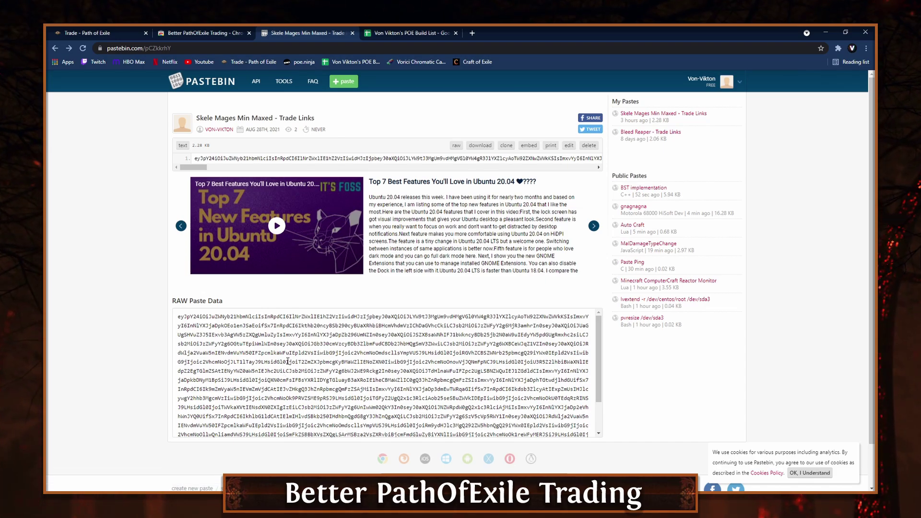
Copy all the RAW Paste Data text and switch back to the Trade tab.
triple_click(288, 361)
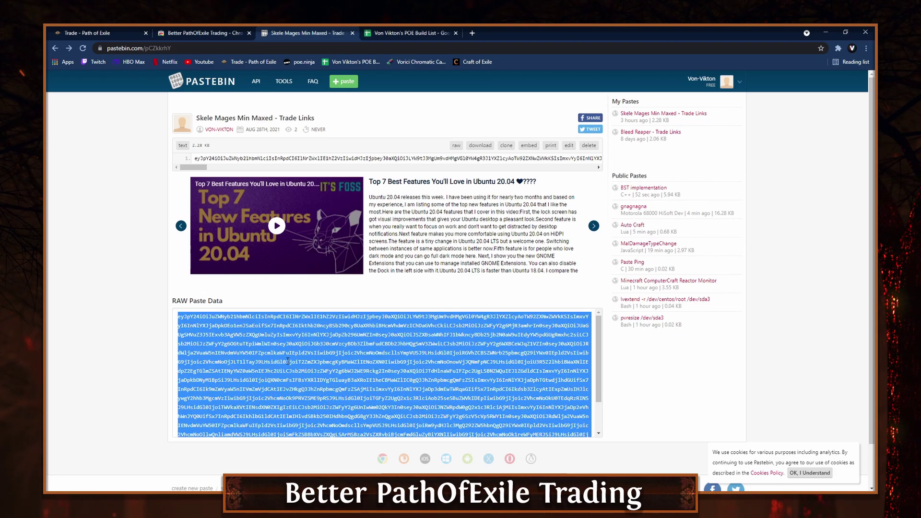
right_click(288, 361)
click(320, 252)
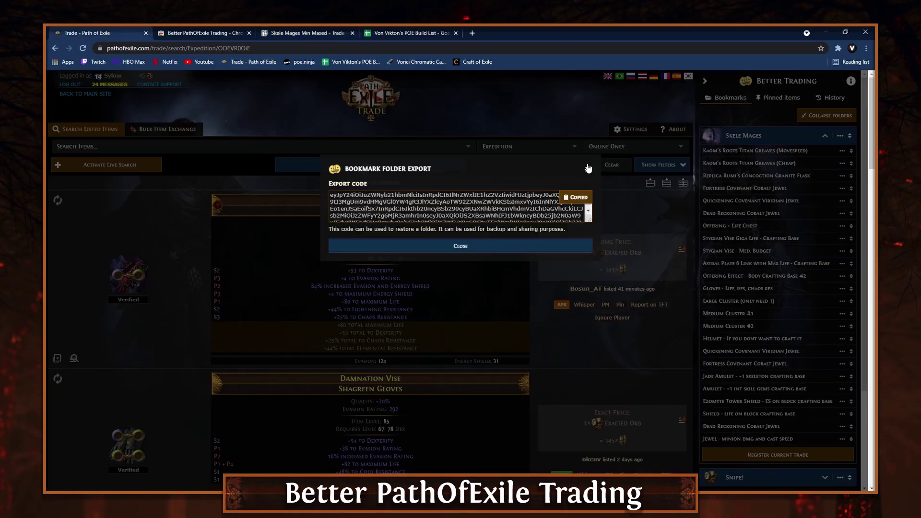
click(590, 169)
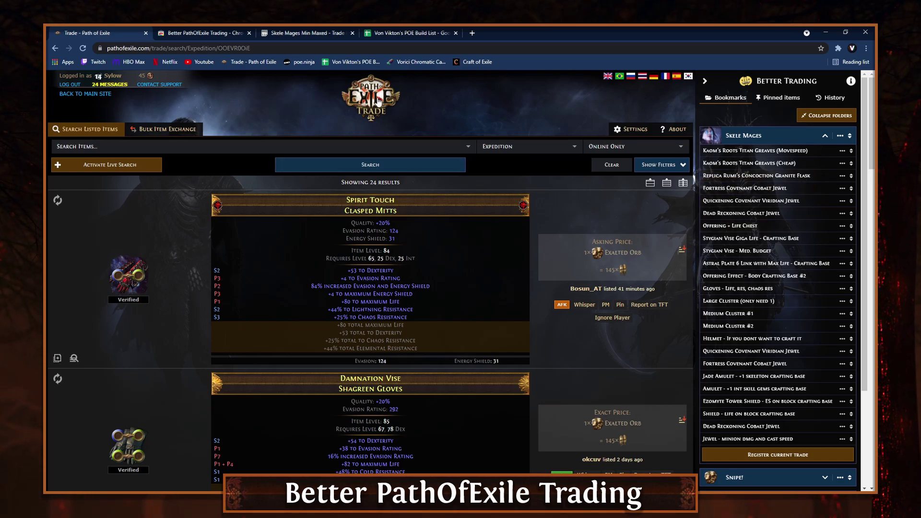
Reset Trade to an empty search and collapse the Skele Mages folder.
click(397, 98)
scroll(796, 364, down, 5)
scroll(802, 398, down, 5)
scroll(787, 240, up, 10)
click(780, 136)
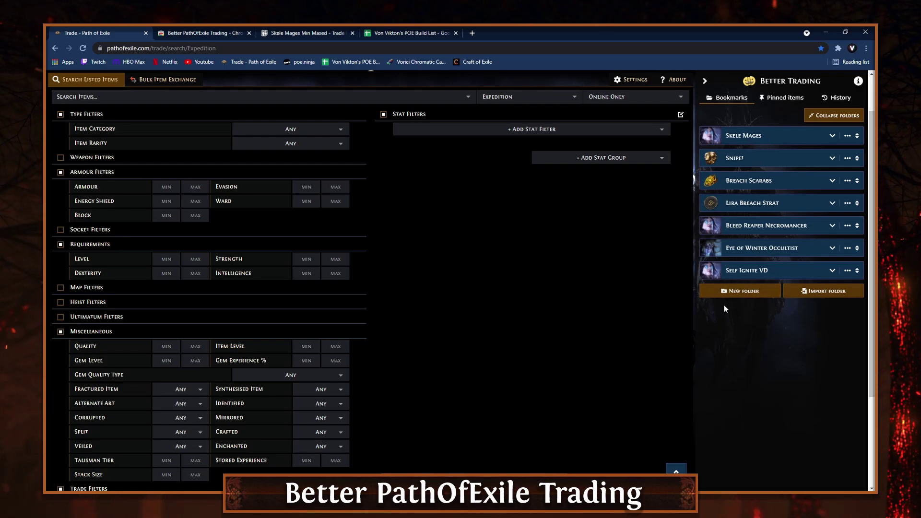
Preview the pasted code in Import folder (Skele Mages, 25 bookmarks), then dismiss it.
click(835, 291)
key(ctrl+v)
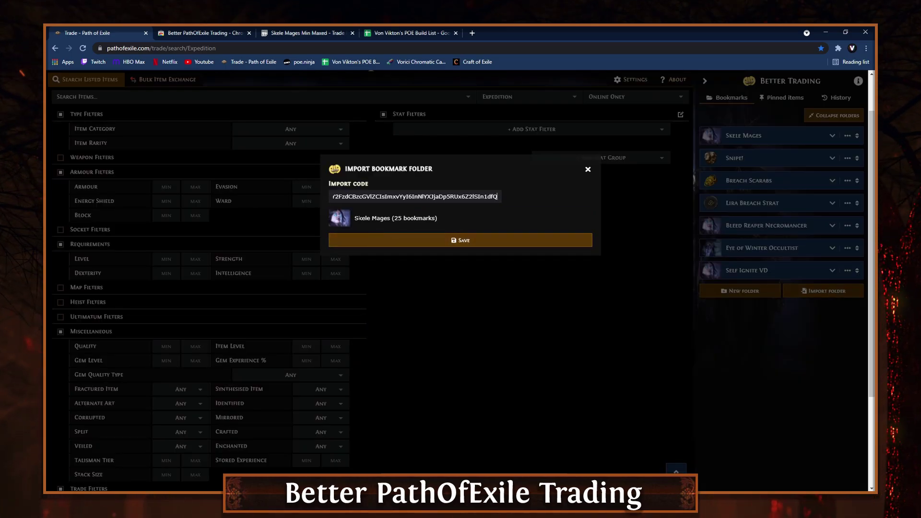
click(587, 169)
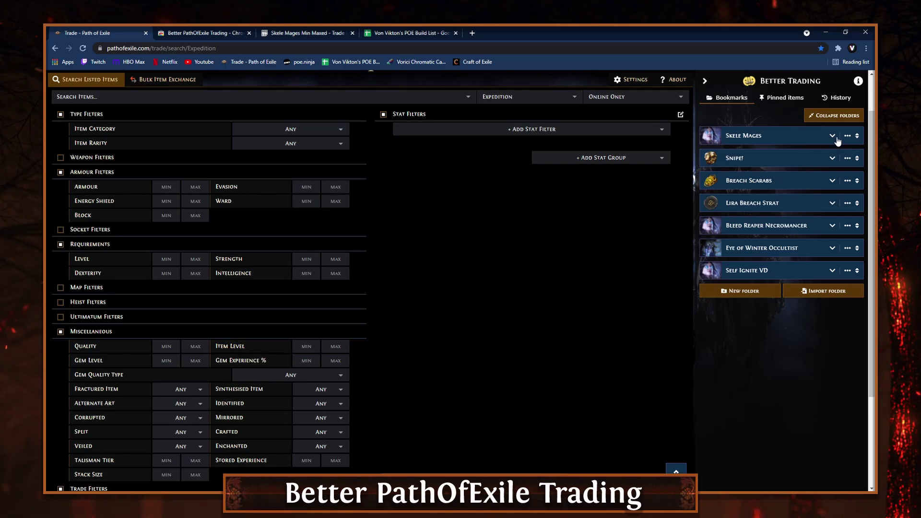
drag(857, 138, 843, 152)
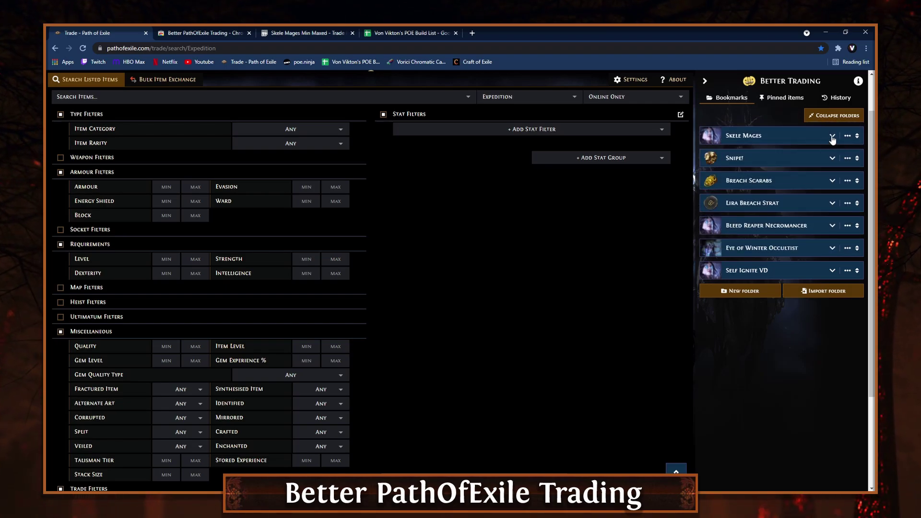
Expand Skele Mages and run the Kaom's Roots Titan Greaves bookmark as a live search.
click(832, 136)
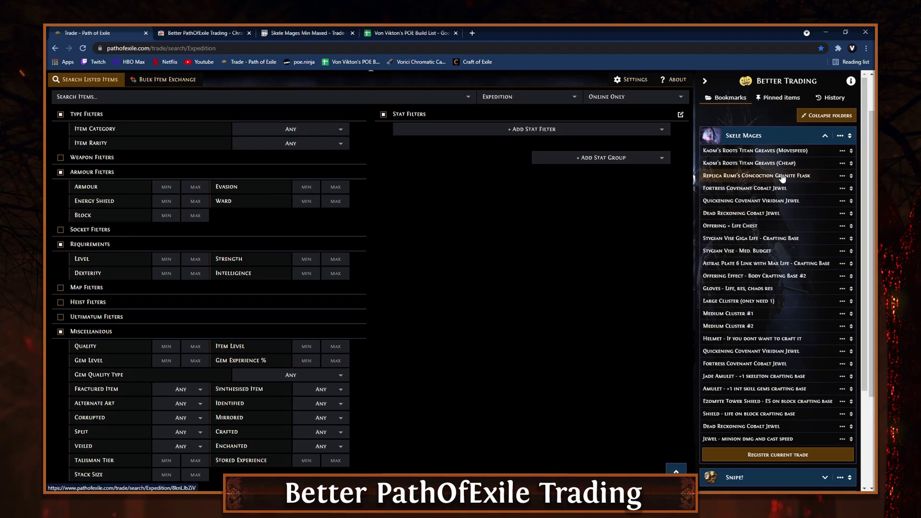
click(842, 151)
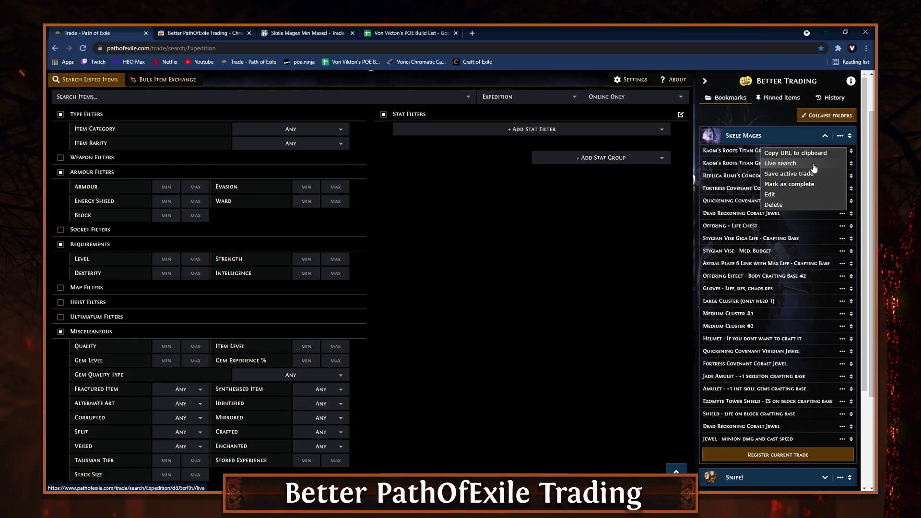
click(814, 168)
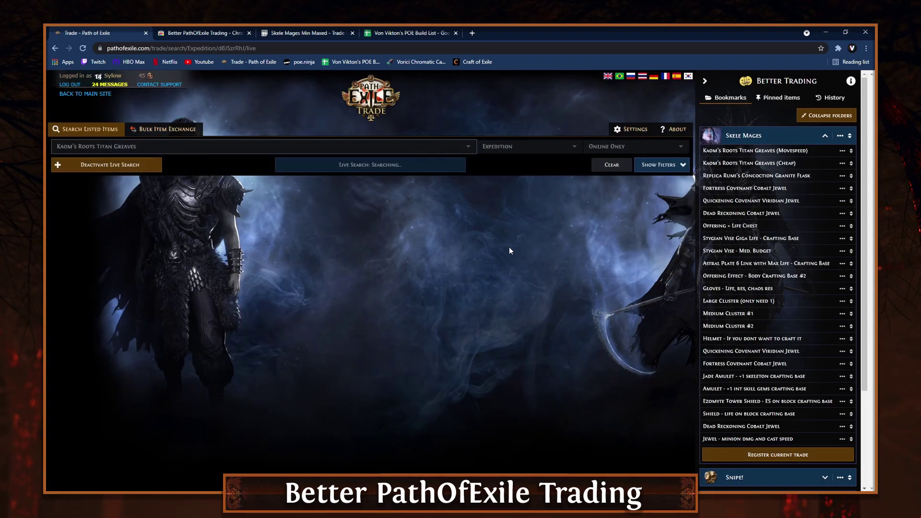